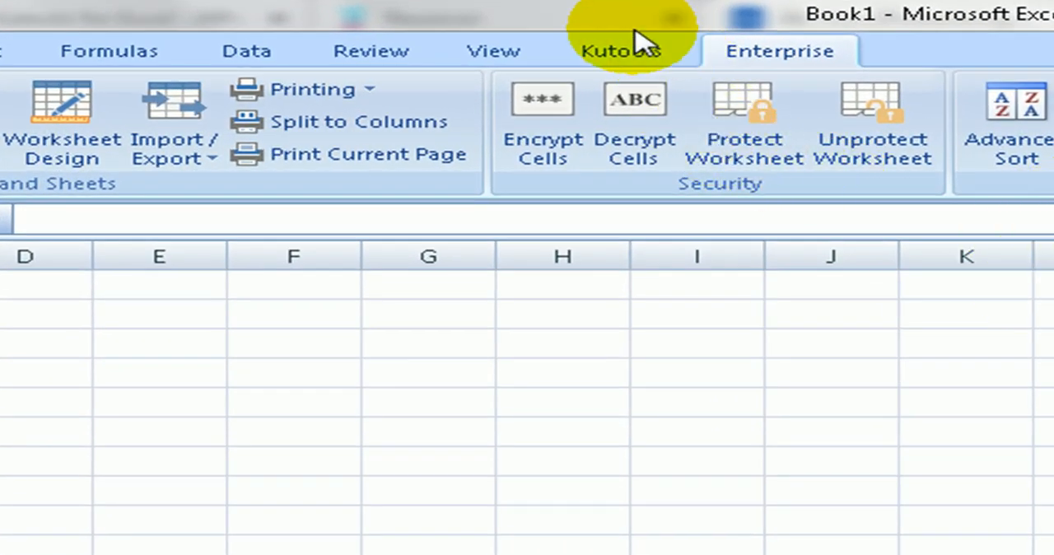
{"action": "left_click", "coordinate": [621, 51]}
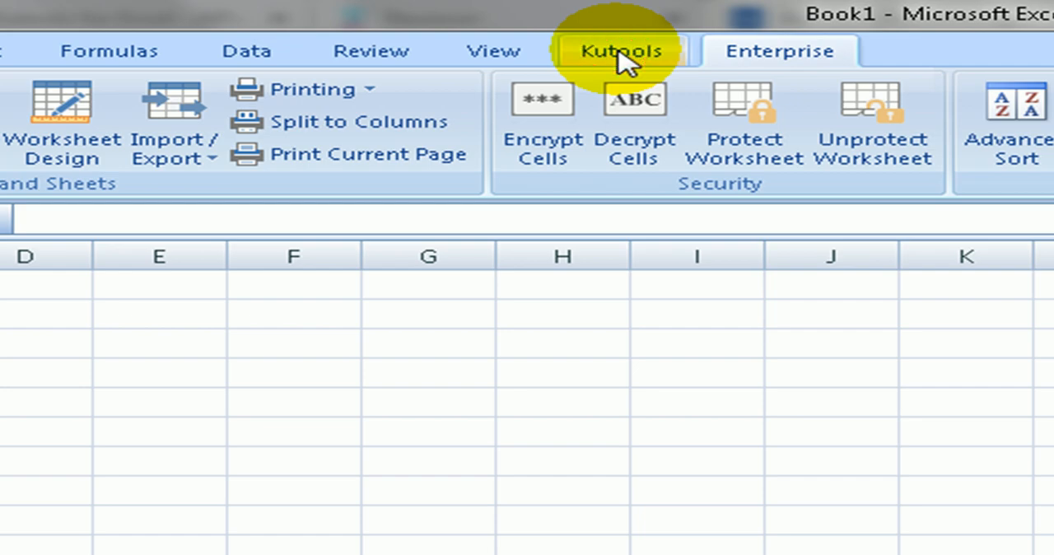
{"action": "left_click", "coordinate": [619, 53]}
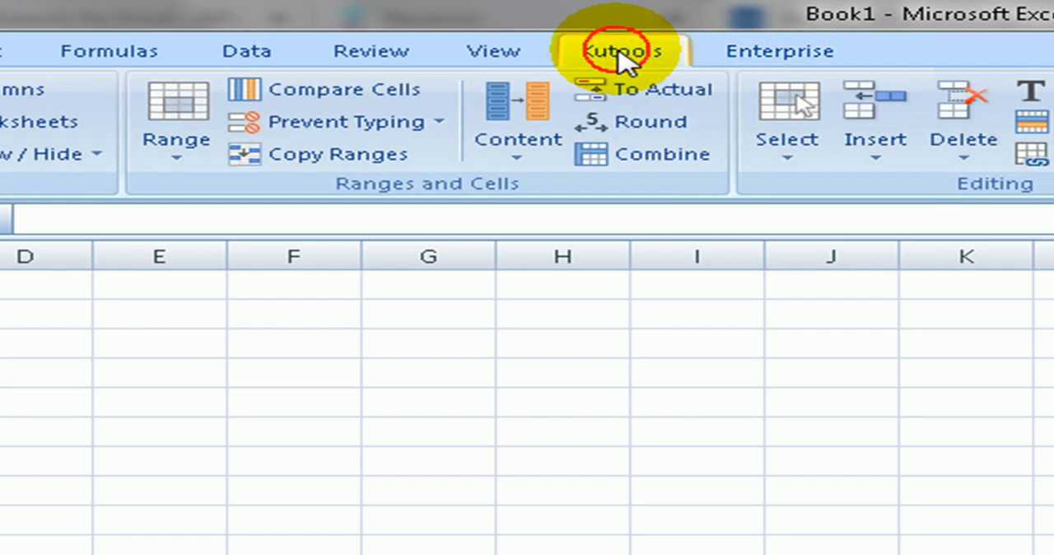
{"action": "left_click", "coordinate": [786, 52]}
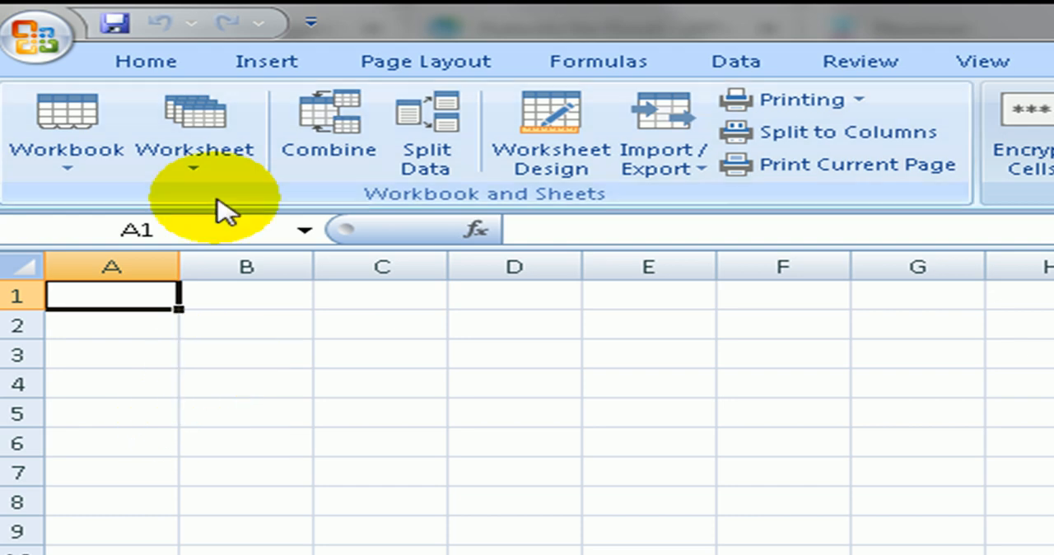
Browse for a file to open in the Michigan folder of Downloads, showing all file types.
{"action": "left_click", "coordinate": [54, 35]}
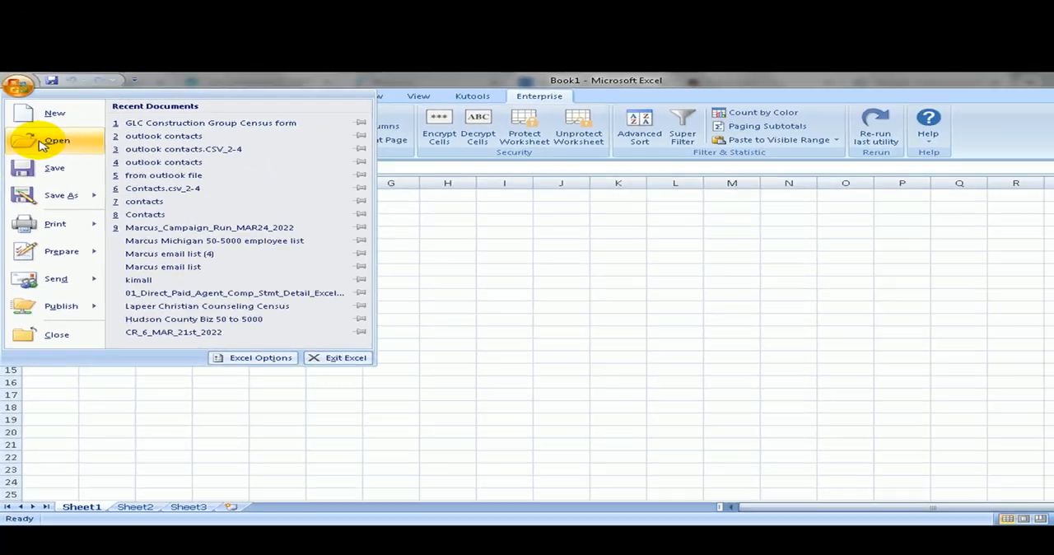
{"action": "left_click", "coordinate": [91, 168]}
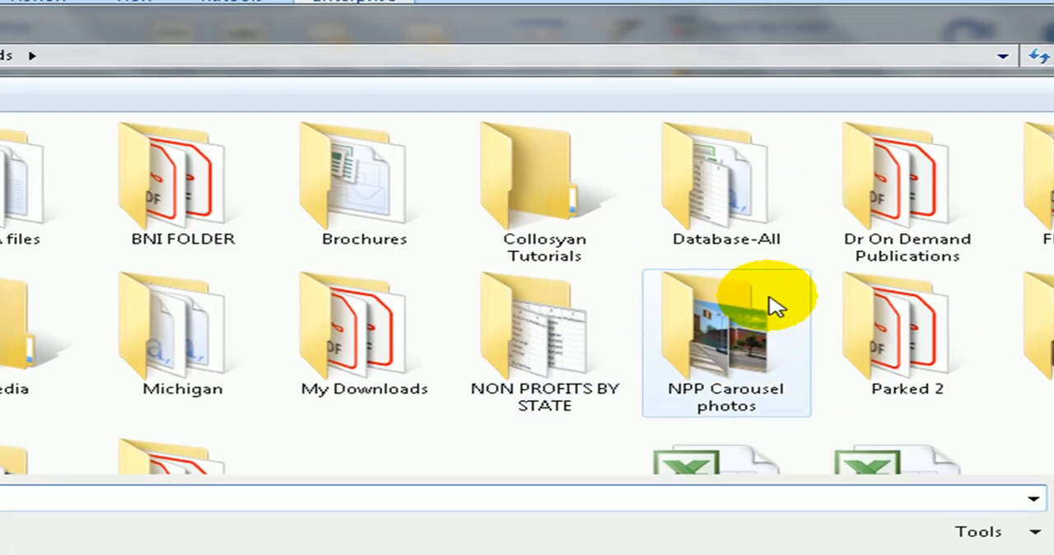
{"action": "double_click", "coordinate": [188, 324]}
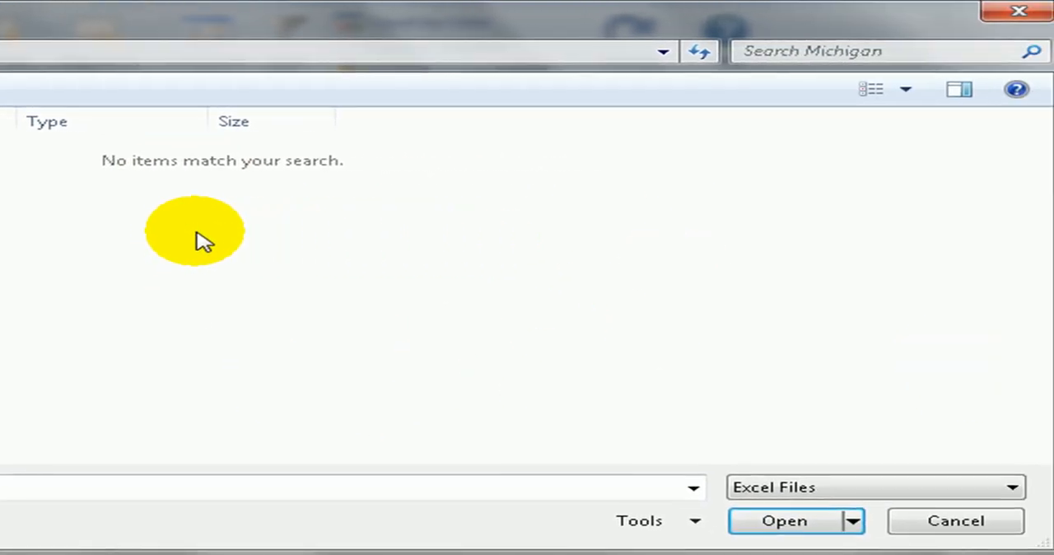
{"action": "left_click", "coordinate": [936, 491]}
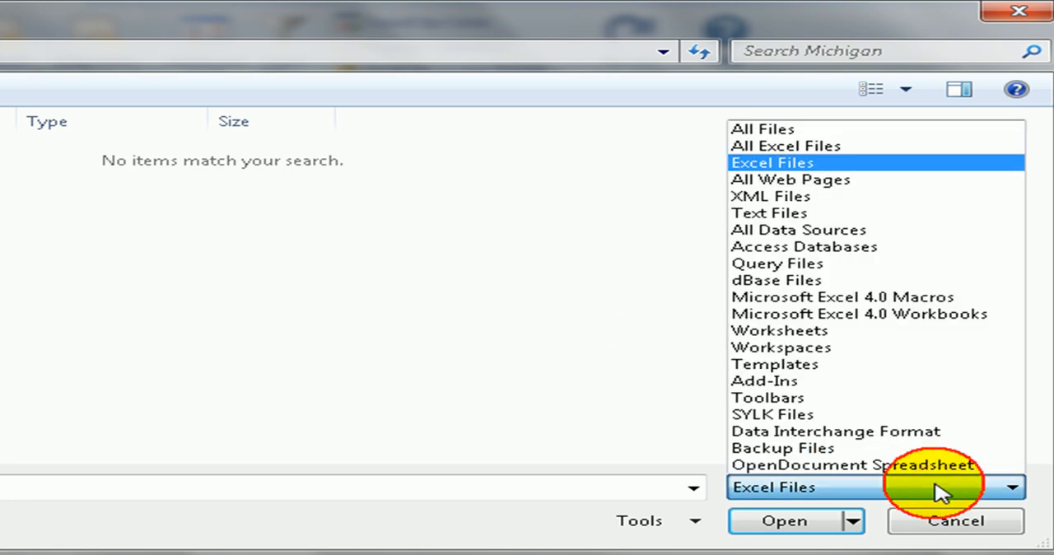
{"action": "left_click", "coordinate": [761, 129]}
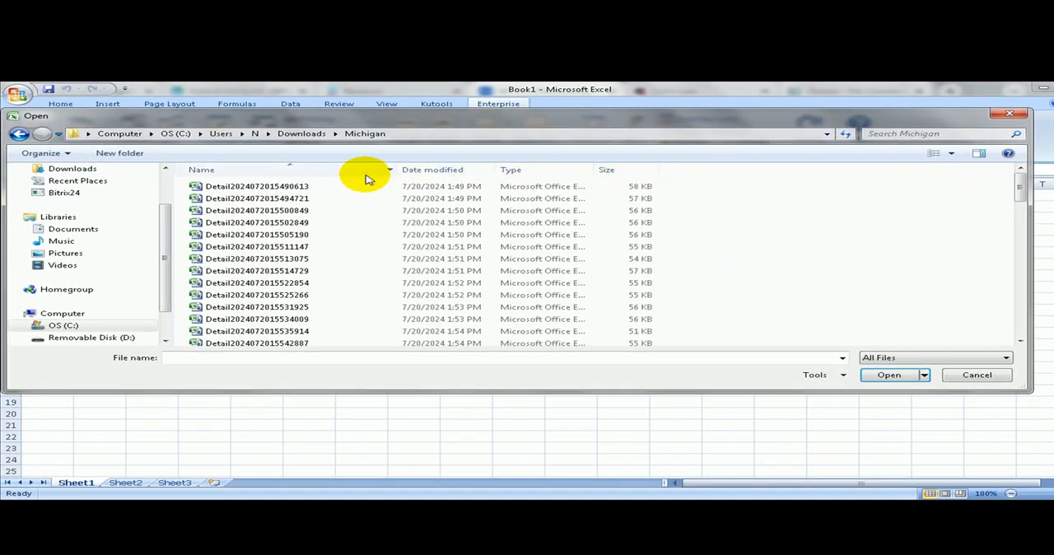
{"action": "left_click", "coordinate": [294, 188]}
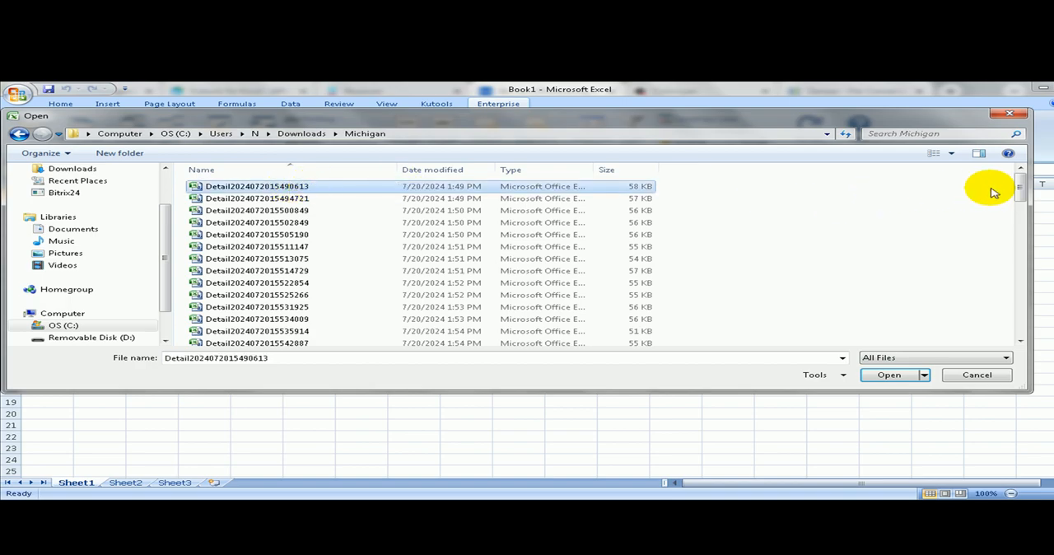
{"action": "left_click_drag", "start_coordinate": [1019, 185], "coordinate": [1017, 323]}
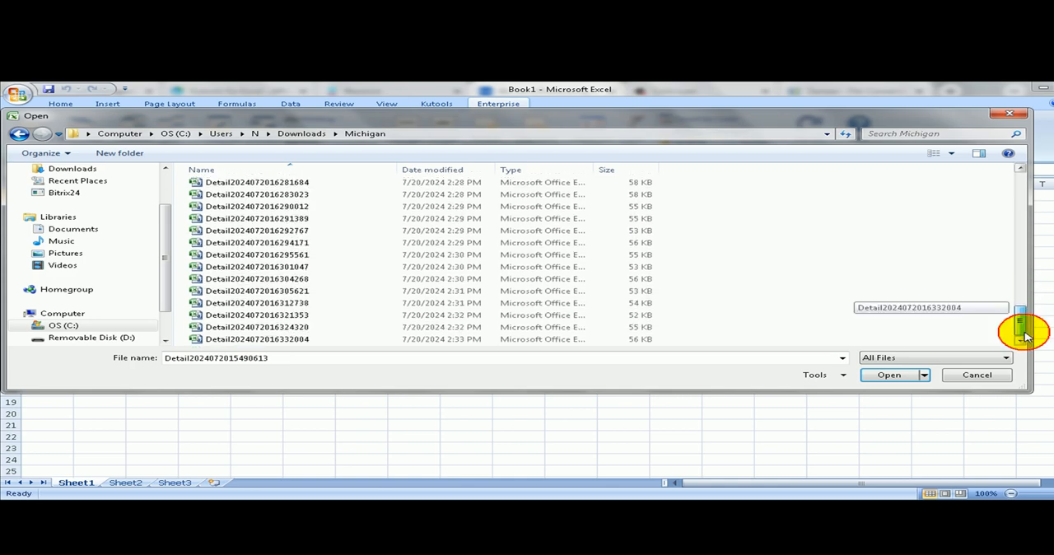
{"action": "left_click", "coordinate": [564, 339], "text": "shift"}
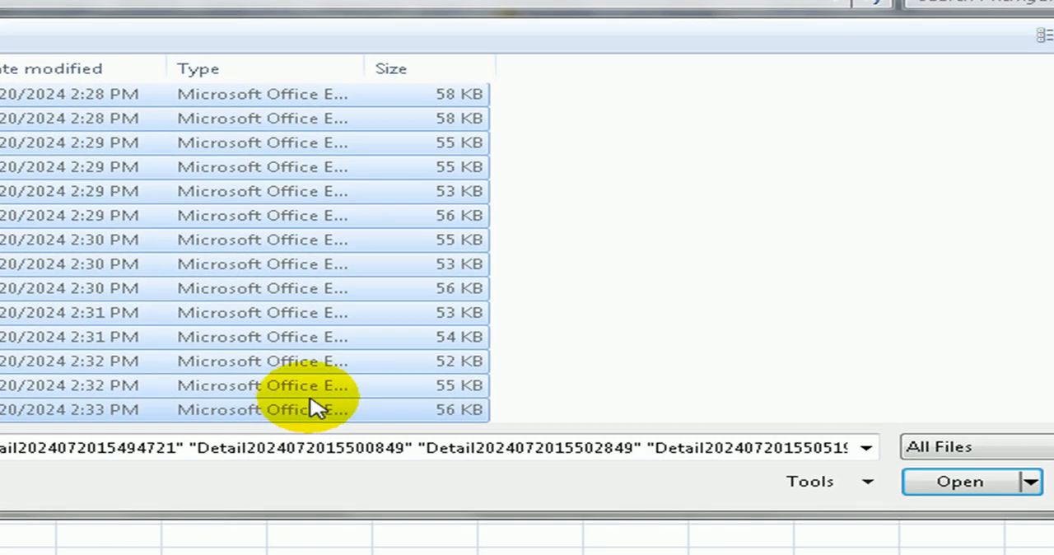
{"action": "left_click", "coordinate": [946, 482]}
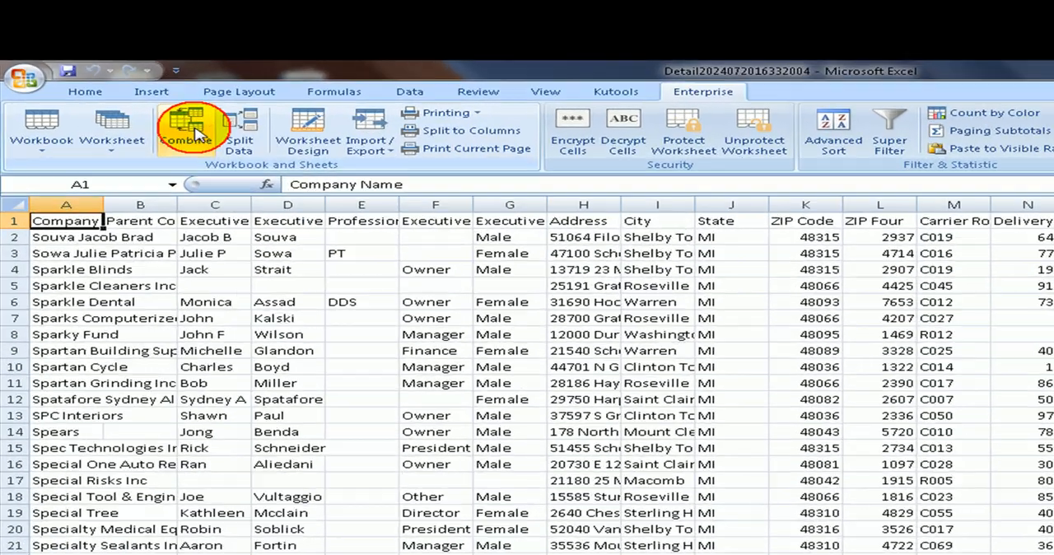
{"action": "left_click", "coordinate": [195, 130]}
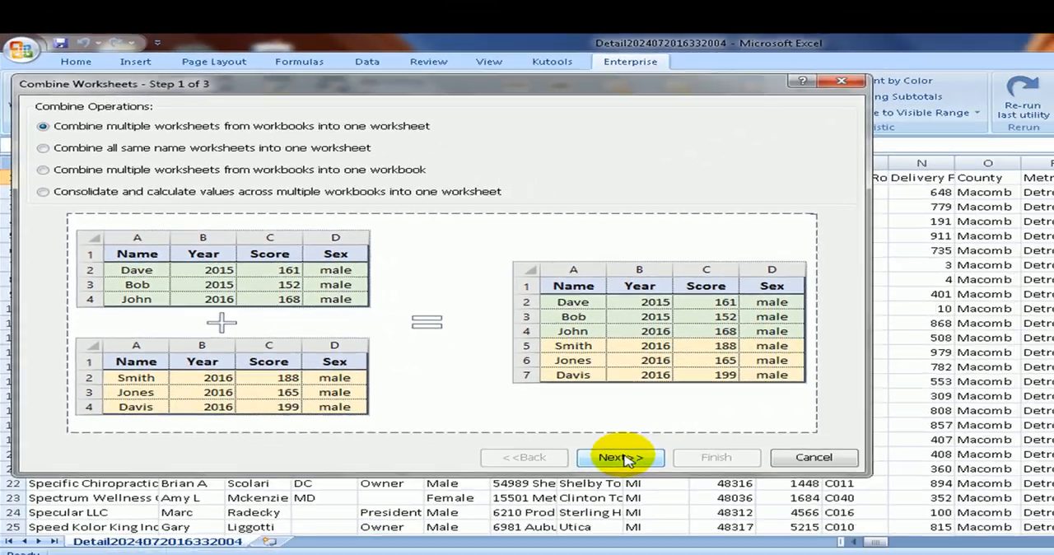
{"action": "left_click", "coordinate": [738, 503]}
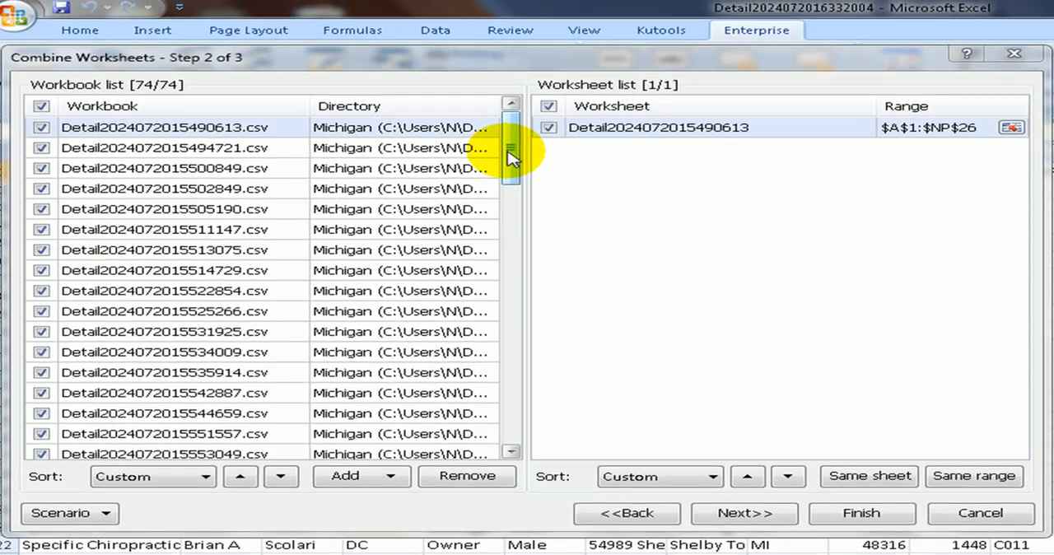
{"action": "left_click_drag", "start_coordinate": [512, 124], "coordinate": [510, 173]}
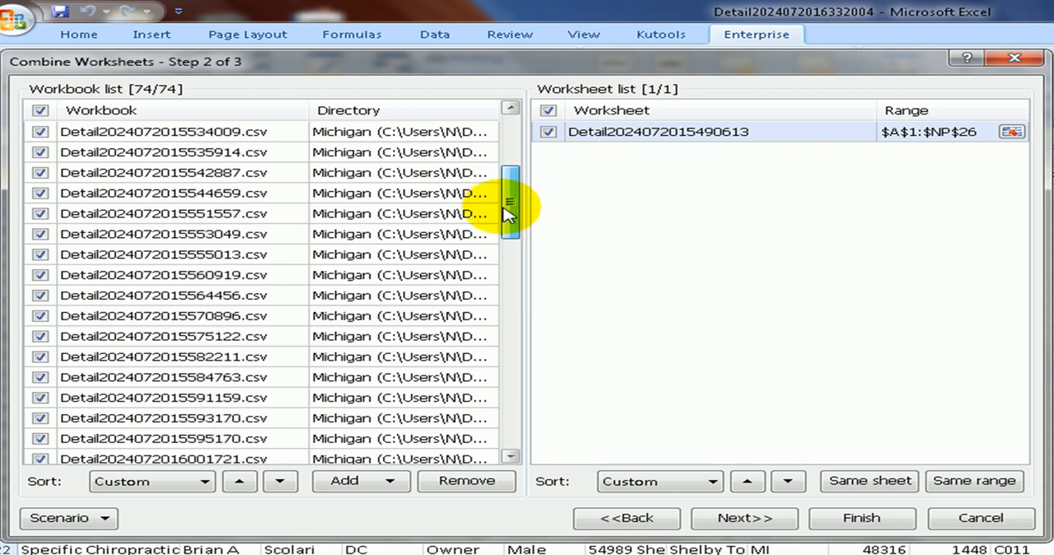
{"action": "left_click_drag", "start_coordinate": [505, 212], "coordinate": [505, 261]}
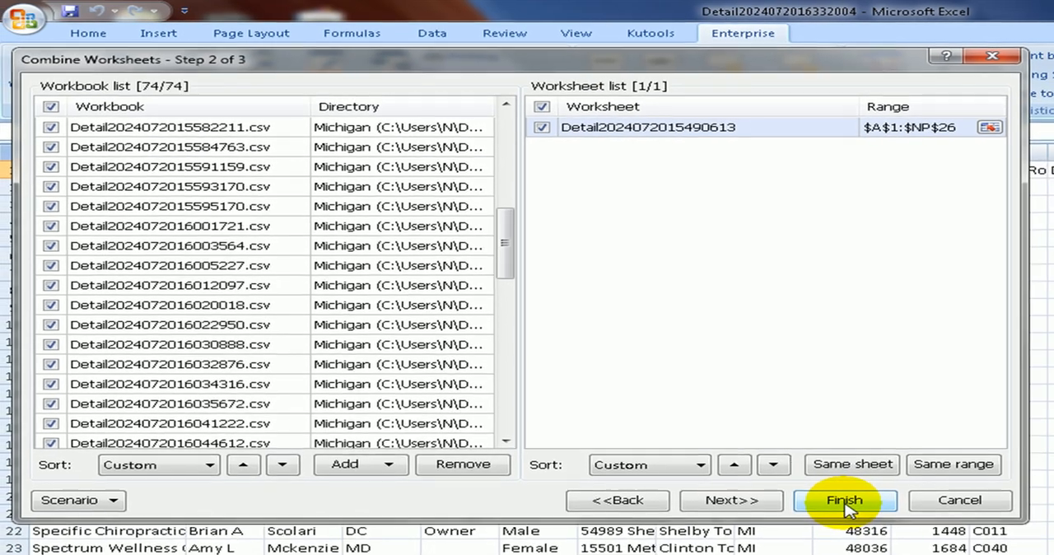
{"action": "left_click", "coordinate": [861, 518]}
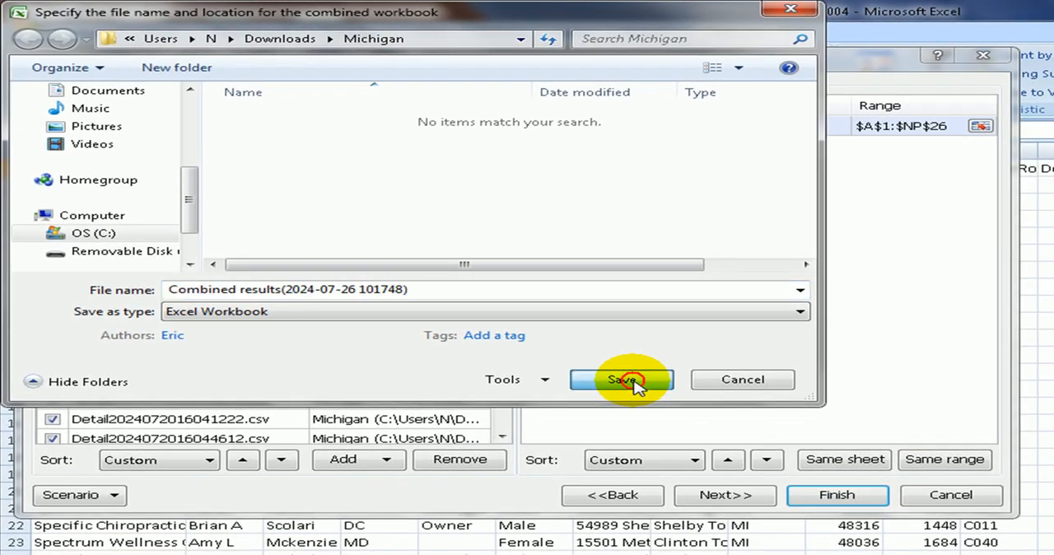
{"action": "left_click", "coordinate": [770, 468]}
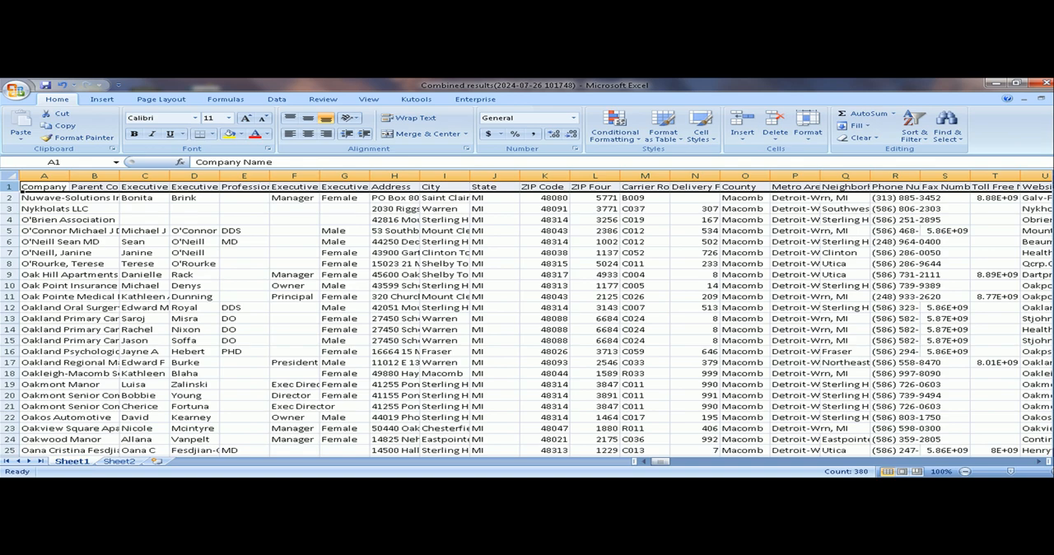
Copy the header row from row 1 of Sheet1 into row 1 of Sheet2.
{"action": "left_click_drag", "start_coordinate": [1052, 189], "coordinate": [1052, 200]}
{"action": "left_click_drag", "start_coordinate": [1052, 215], "coordinate": [1052, 193]}
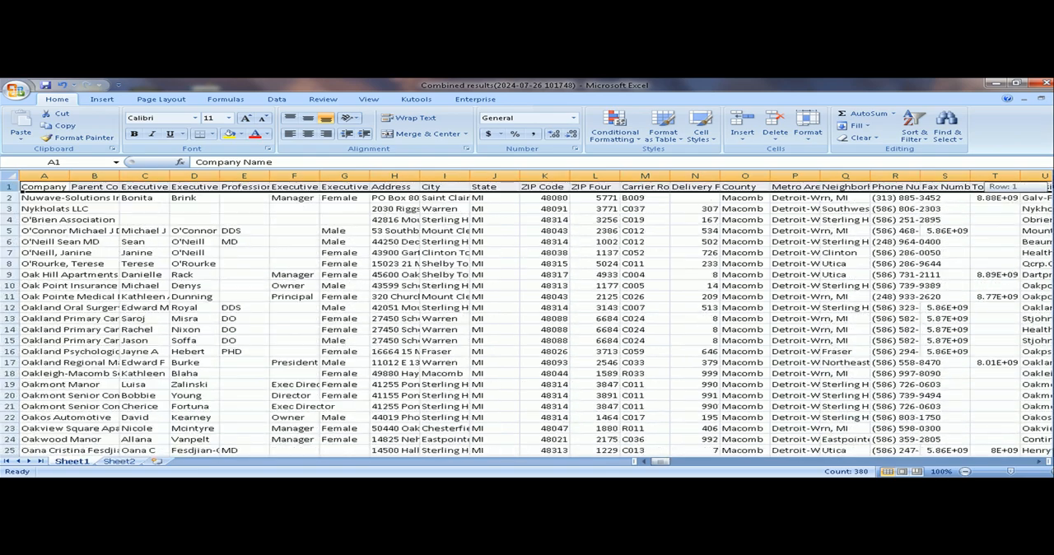
{"action": "left_click", "coordinate": [444, 328]}
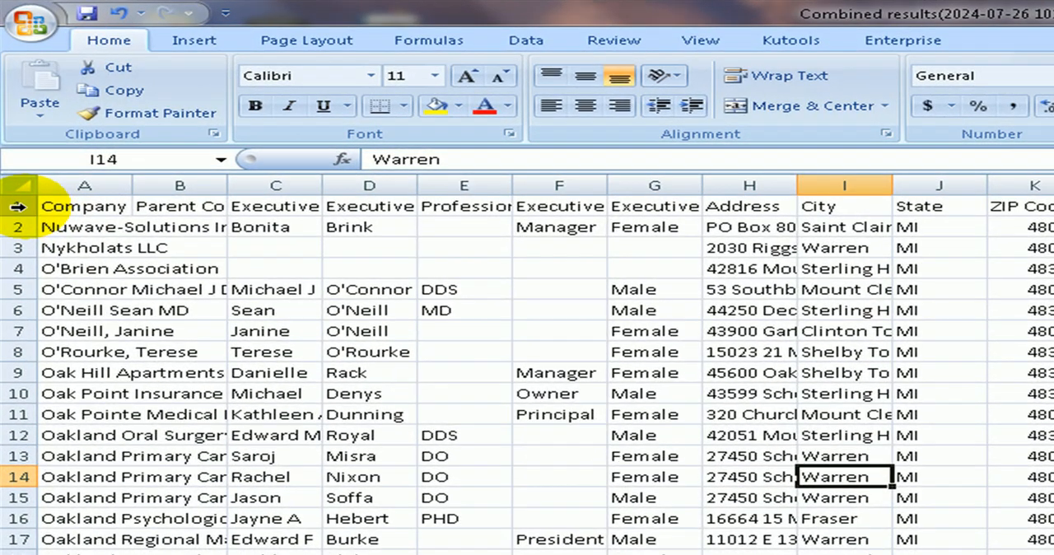
{"action": "left_click", "coordinate": [16, 205]}
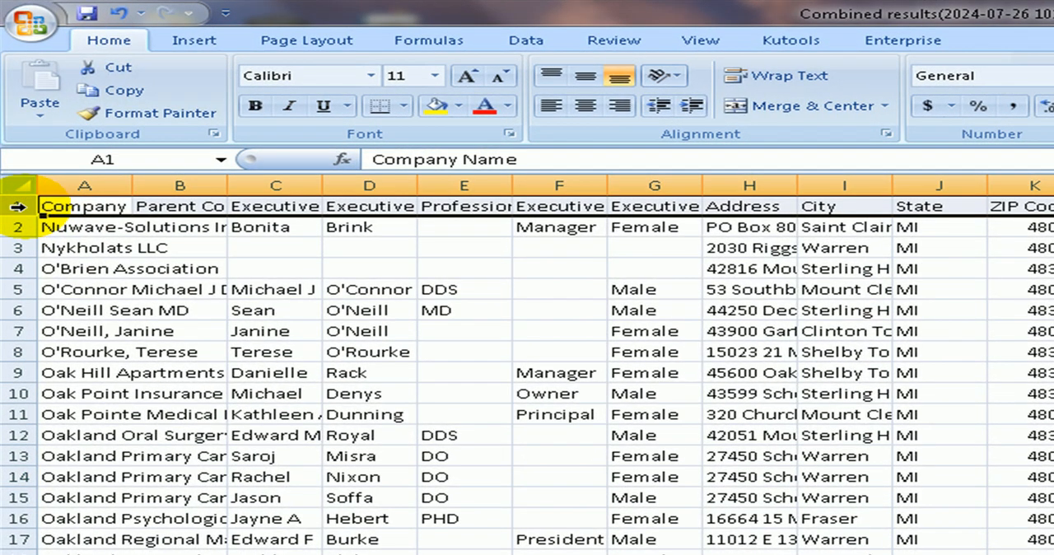
{"action": "right_click", "coordinate": [18, 205]}
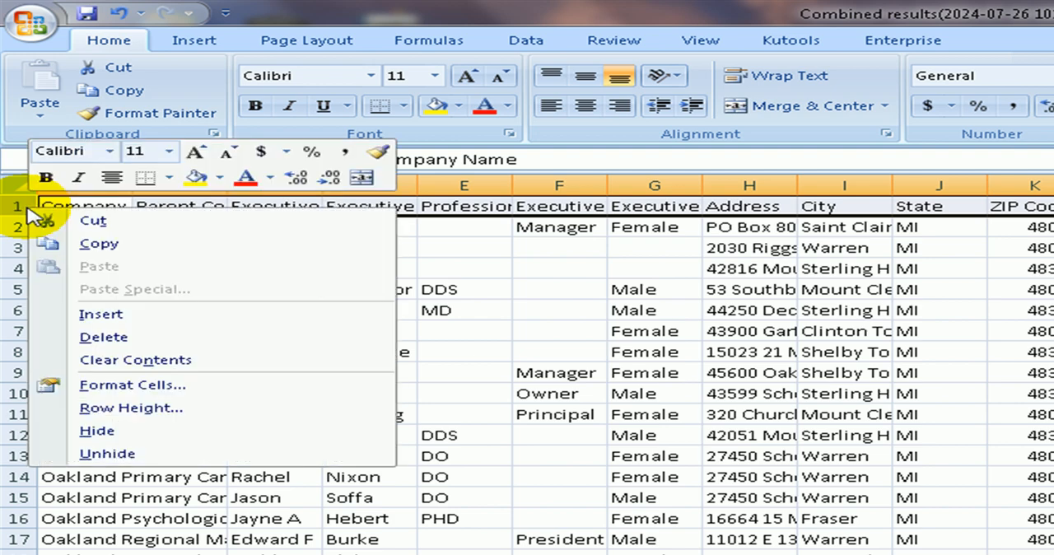
{"action": "left_click", "coordinate": [97, 245]}
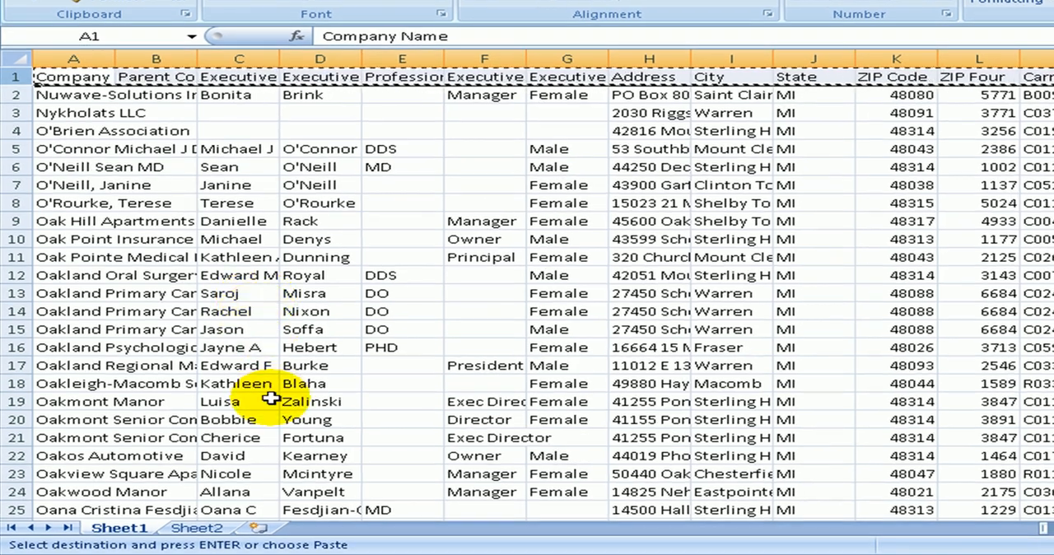
{"action": "left_click", "coordinate": [209, 530]}
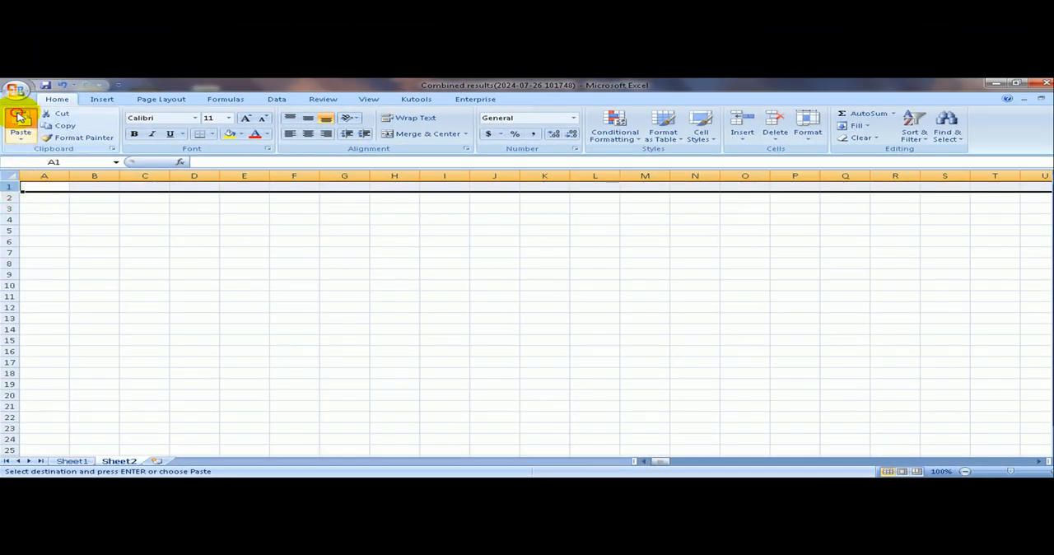
{"action": "left_click", "coordinate": [20, 118]}
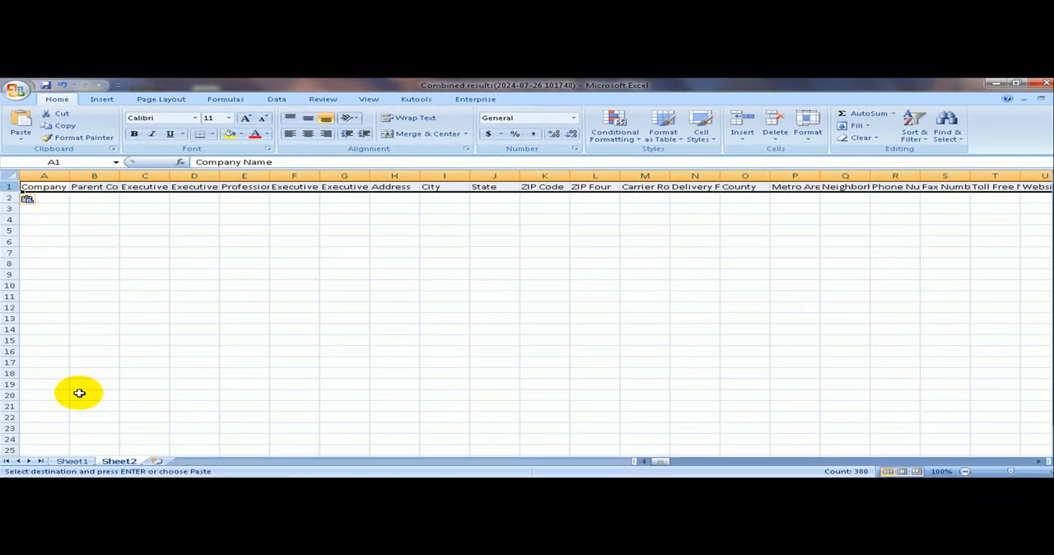
Find all cells containing "Company Name" in Sheet1.
{"action": "left_click", "coordinate": [71, 461]}
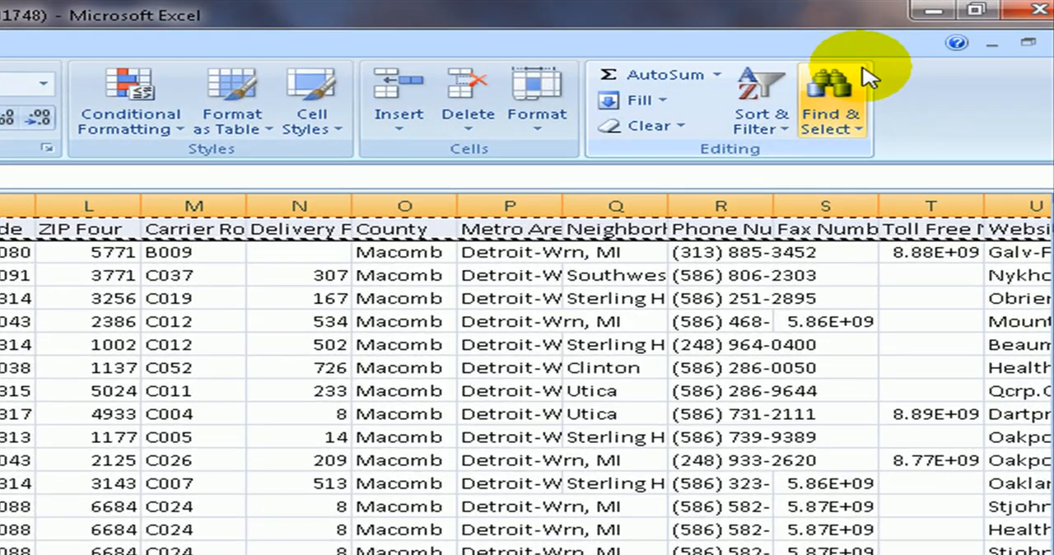
{"action": "left_click", "coordinate": [835, 128]}
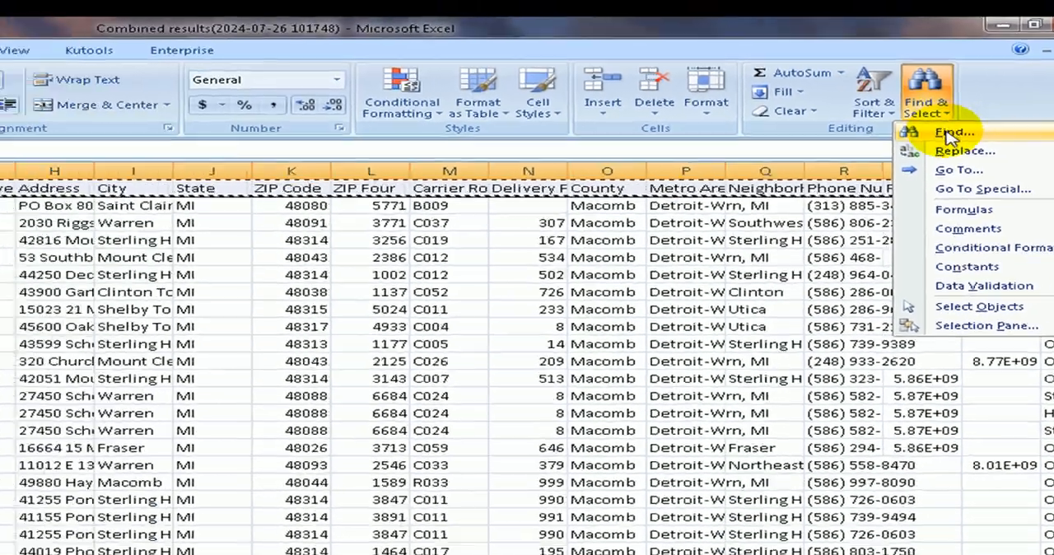
{"action": "left_click", "coordinate": [866, 153]}
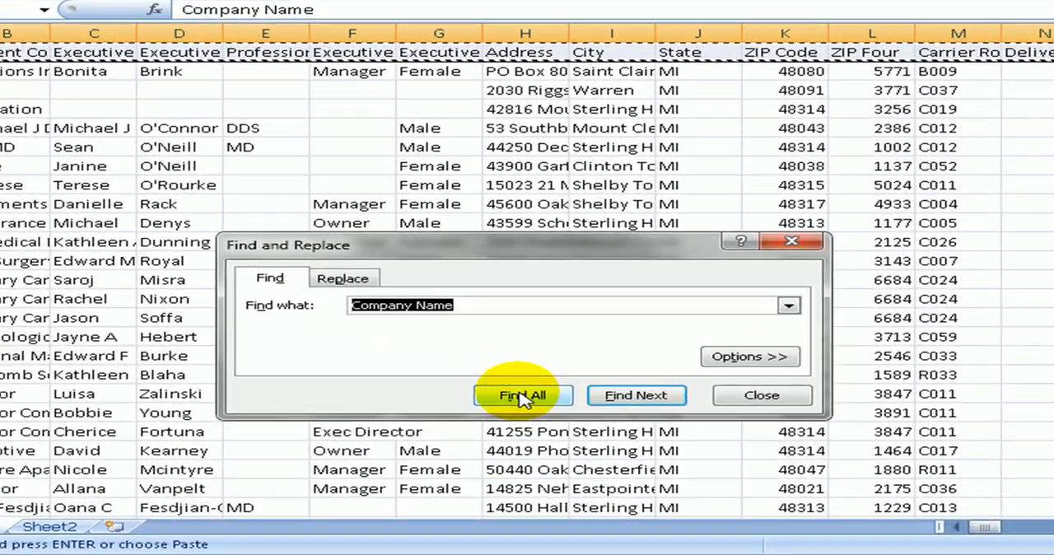
{"action": "left_click", "coordinate": [236, 433]}
{"action": "left_click", "coordinate": [523, 396]}
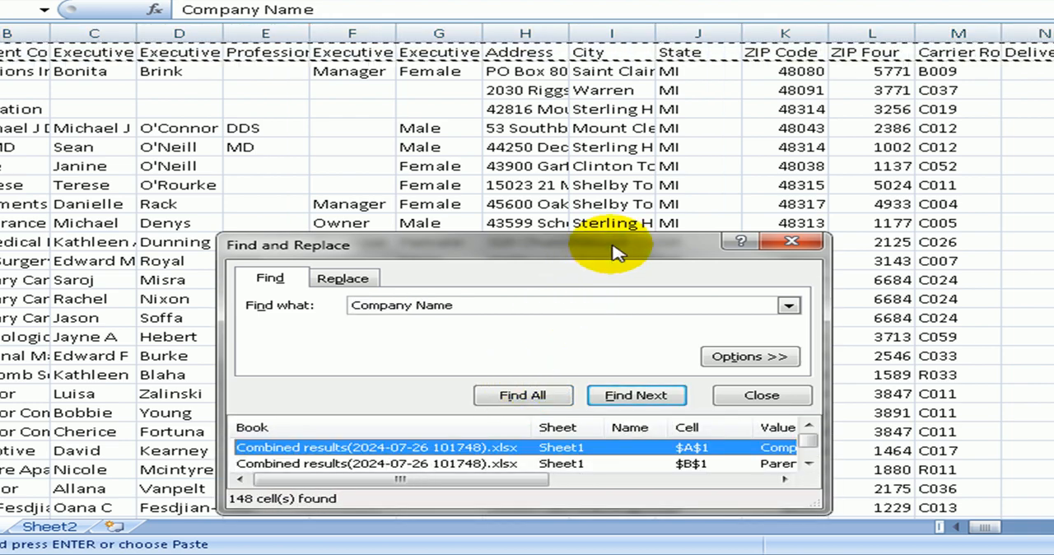
Select all the found "Company Name" cells and delete their sheet rows from Sheet1.
{"action": "left_click_drag", "start_coordinate": [613, 249], "coordinate": [619, 112]}
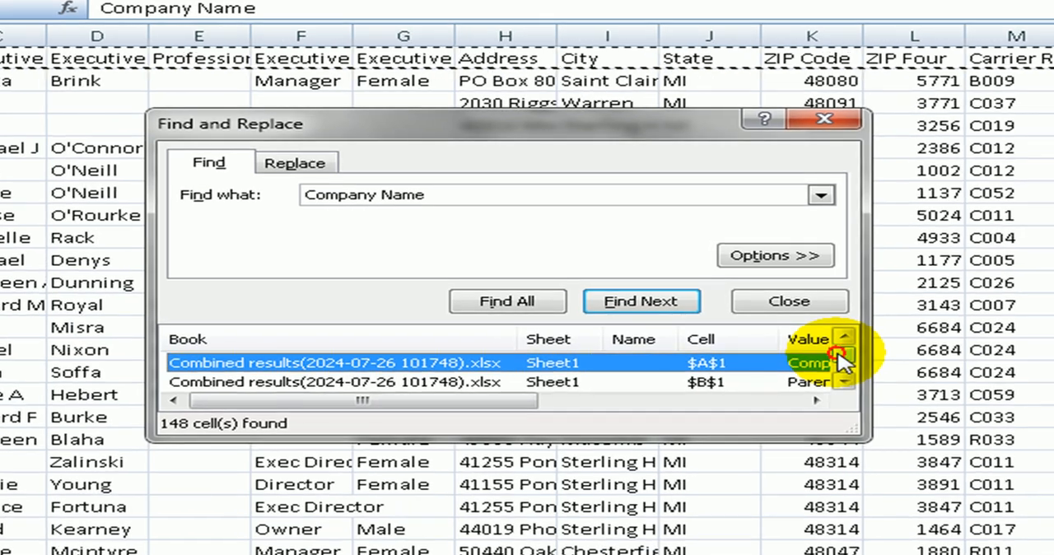
{"action": "left_click_drag", "start_coordinate": [815, 313], "coordinate": [816, 322]}
{"action": "mouse_move", "coordinate": [840, 367]}
{"action": "left_mouse_down"}
{"action": "mouse_move", "coordinate": [840, 349]}
{"action": "mouse_move", "coordinate": [840, 375]}
{"action": "left_mouse_up"}
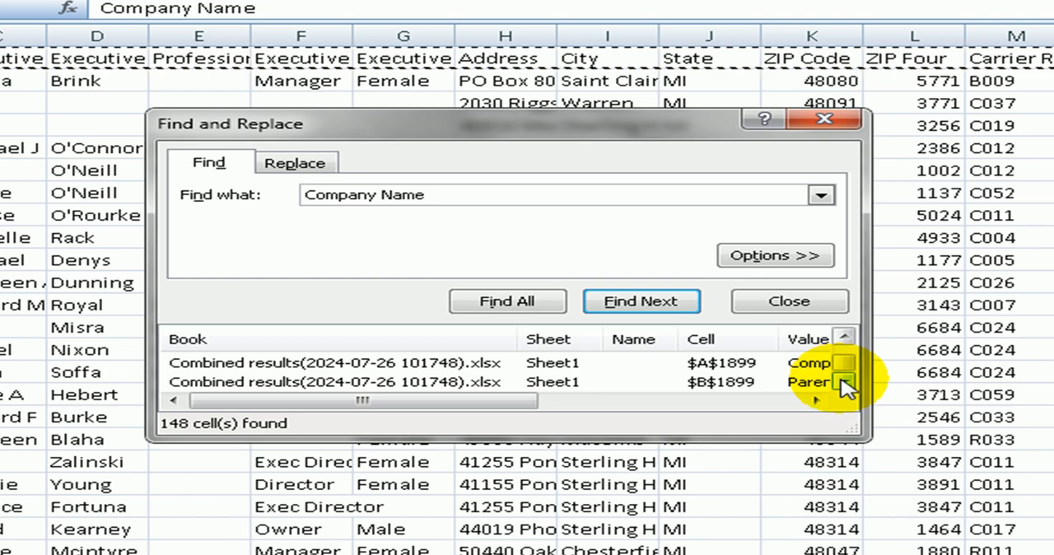
{"action": "left_click", "coordinate": [626, 383], "text": "shift"}
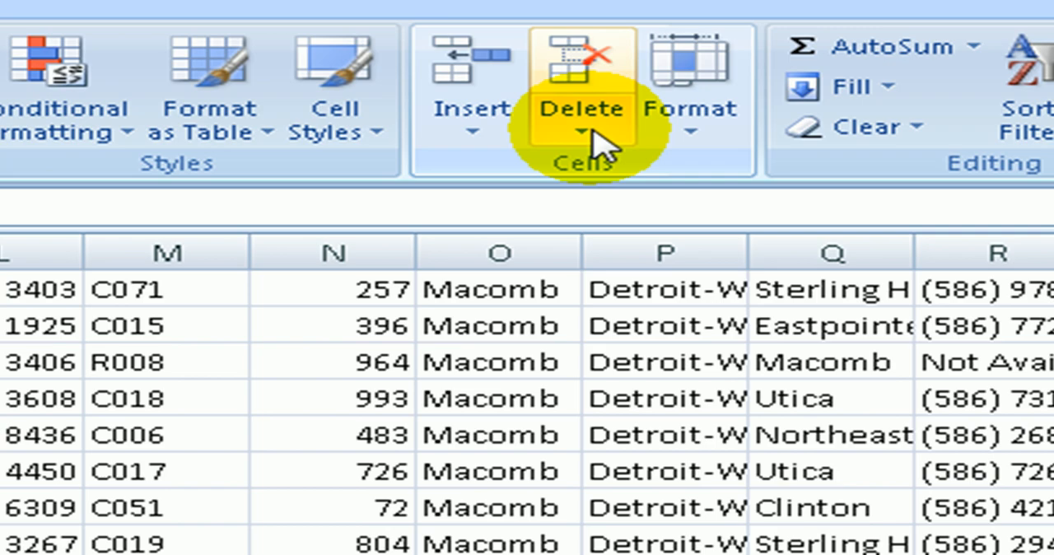
{"action": "left_click", "coordinate": [594, 129]}
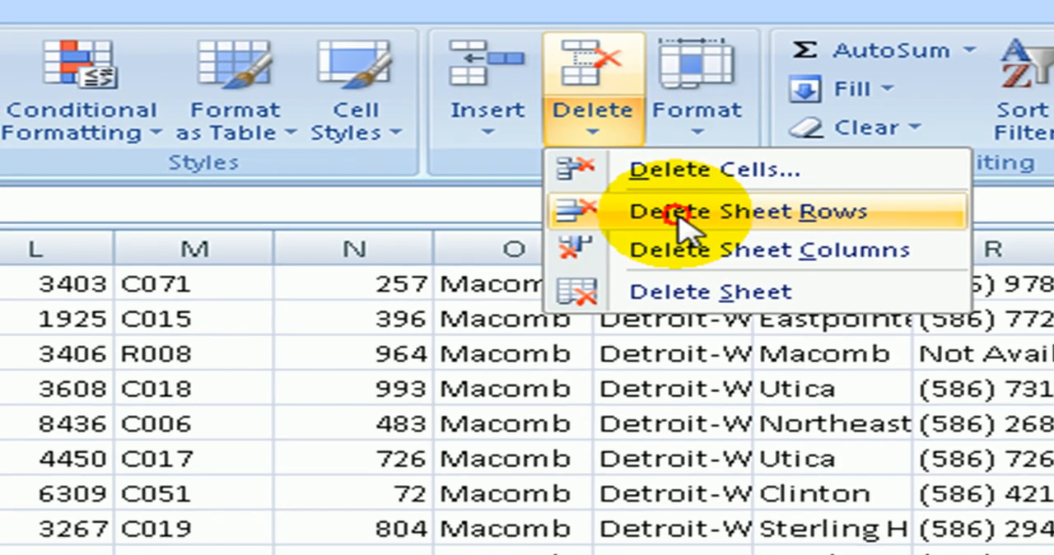
{"action": "left_click", "coordinate": [672, 218]}
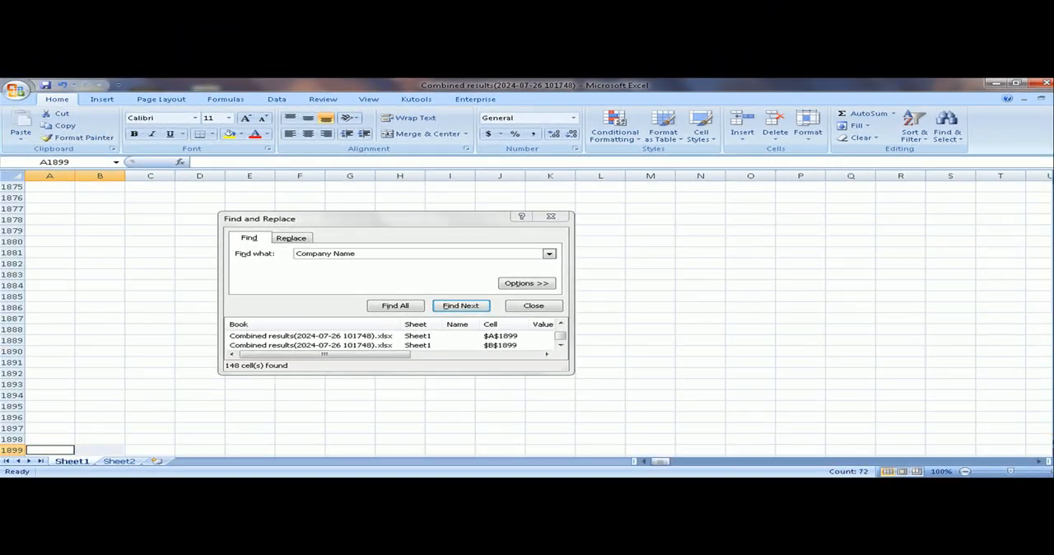
Copy the header row from Sheet2 and insert it above the first data row of Sheet1.
{"action": "left_click_drag", "start_coordinate": [1052, 443], "coordinate": [1051, 237]}
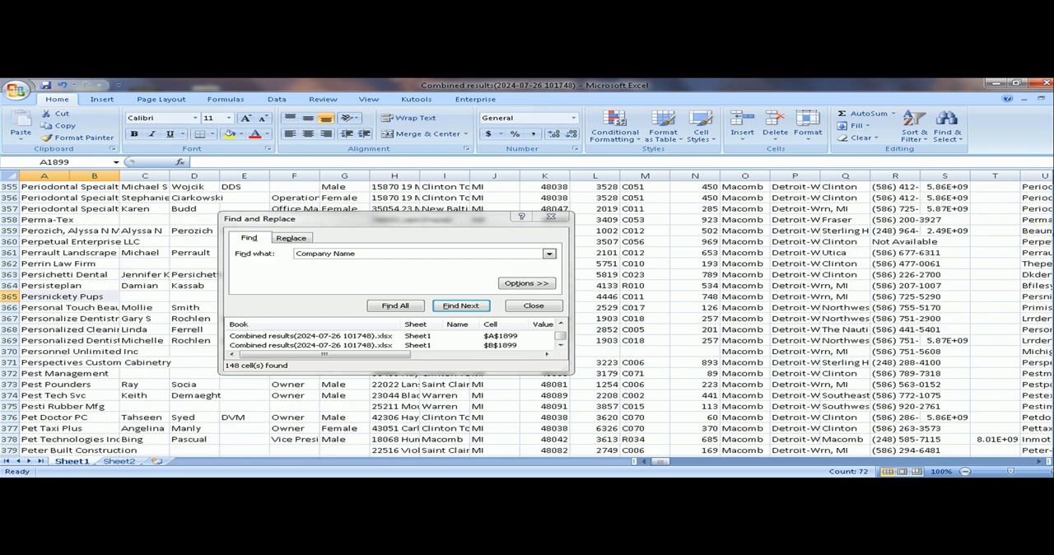
{"action": "left_click_drag", "start_coordinate": [1052, 234], "coordinate": [1052, 187]}
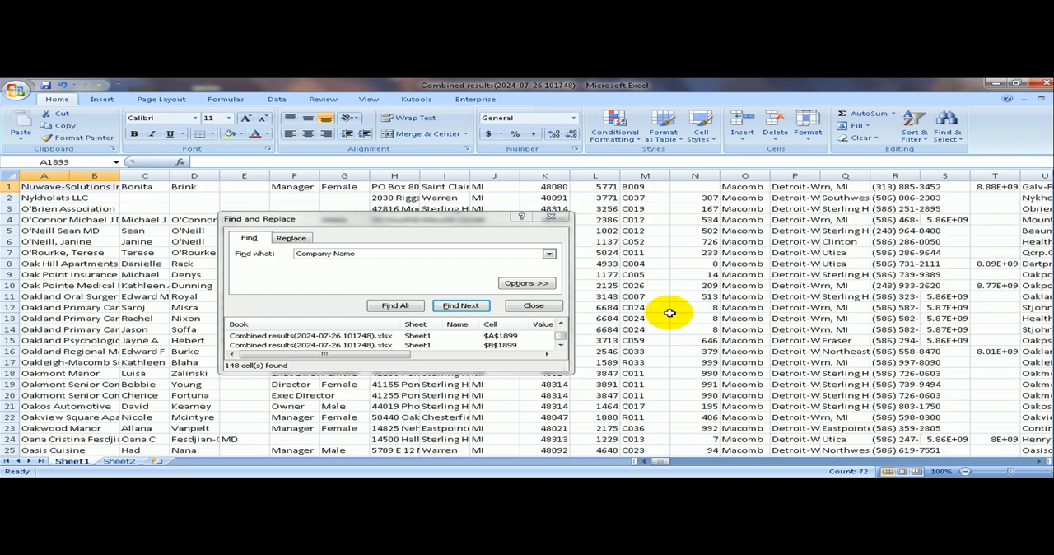
{"action": "left_click", "coordinate": [130, 461]}
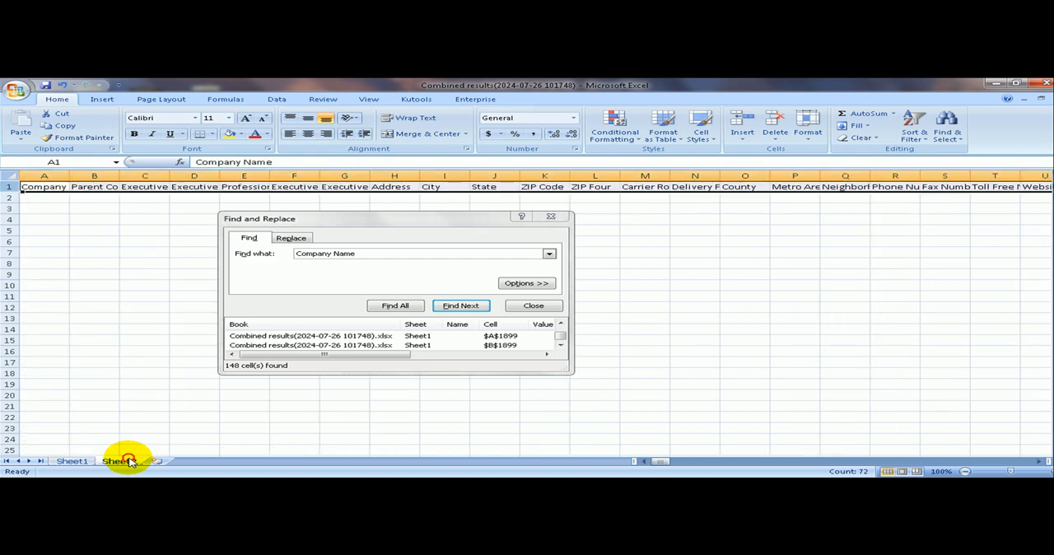
{"action": "left_click", "coordinate": [11, 187]}
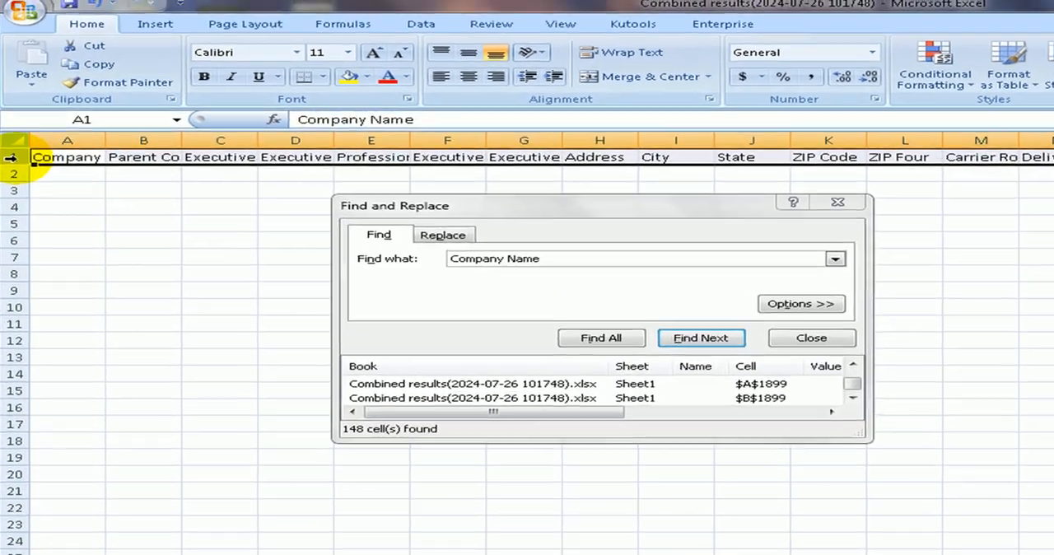
{"action": "right_click", "coordinate": [18, 141]}
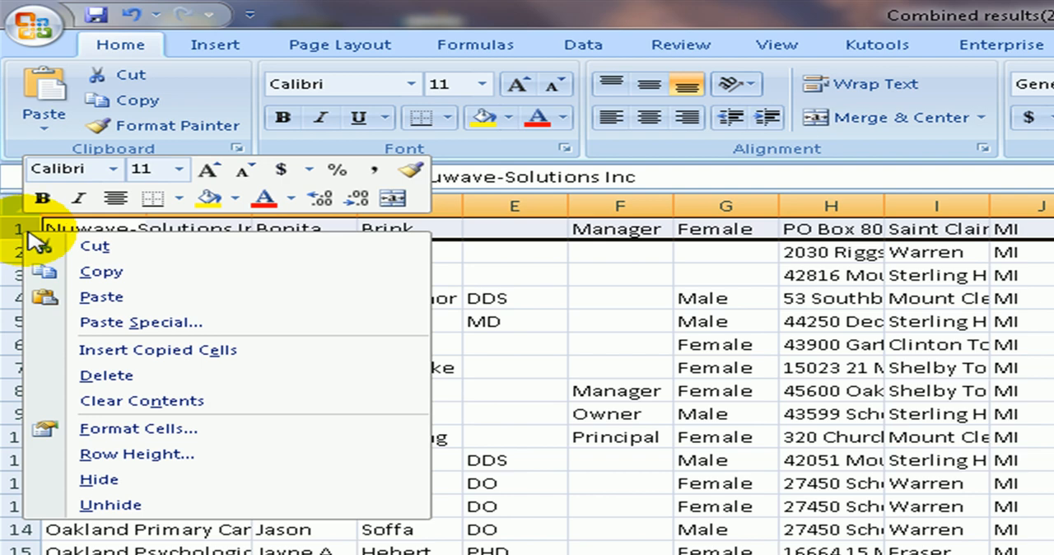
{"action": "left_click", "coordinate": [151, 350]}
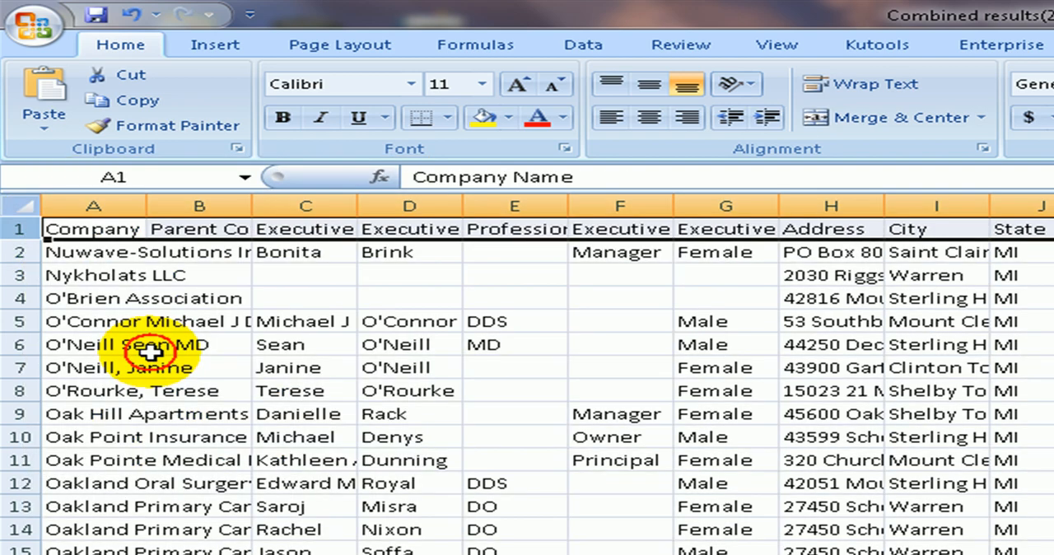